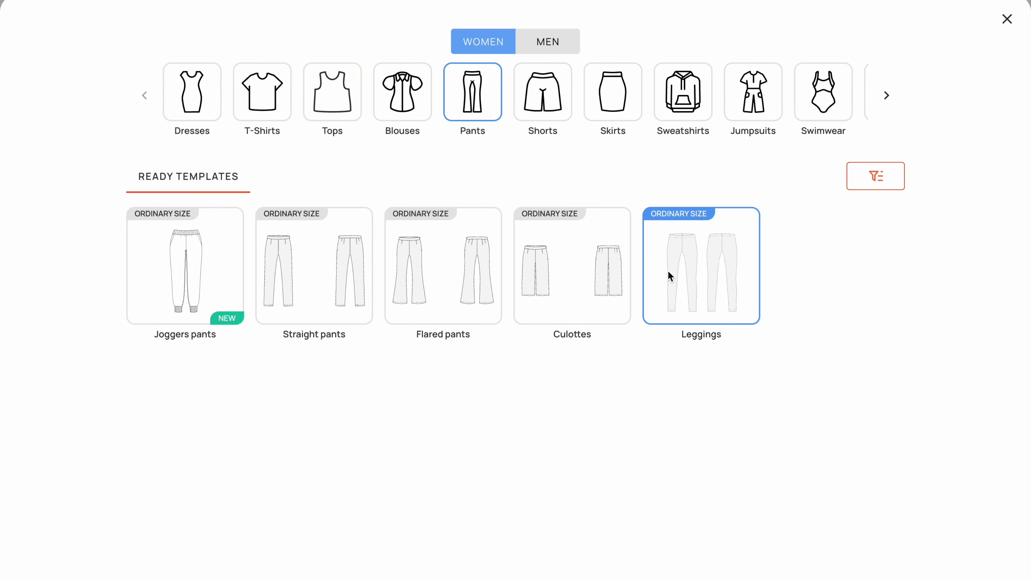
- Create a garment from the women's Leggings template and open its measures for ease adjustment
scroll(781, 422, "down", 2)
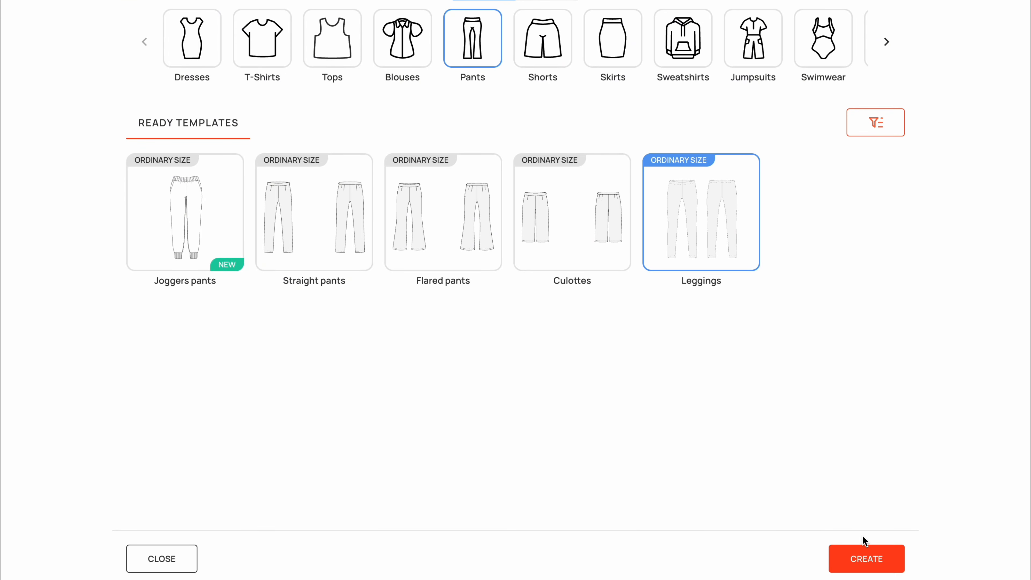
left_click(867, 559)
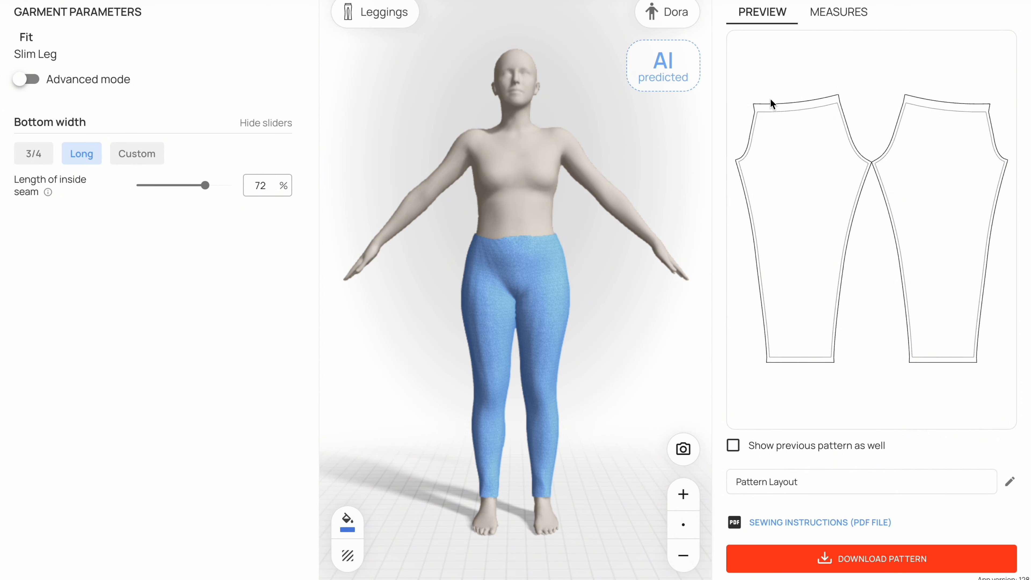
left_click(839, 23)
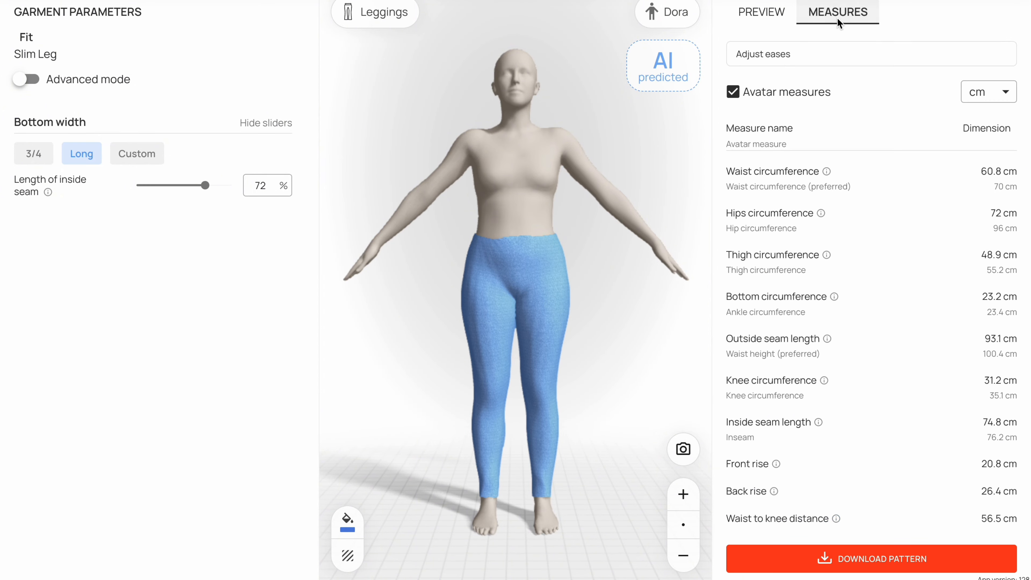
left_click(825, 55)
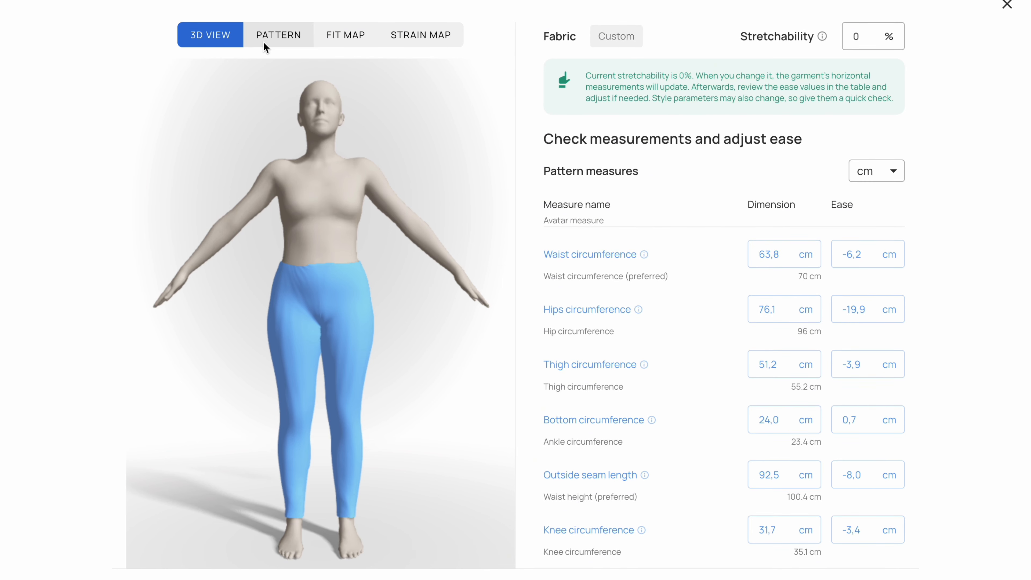
- Show the flat pattern and set the fabric stretchability to 130%
left_click(263, 41)
double_click(856, 37)
type("1")
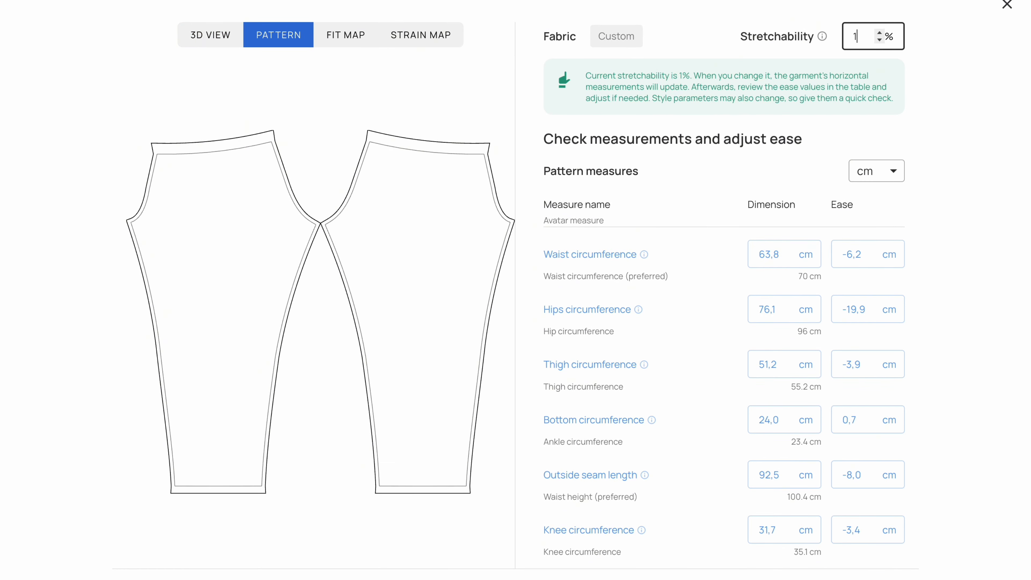
type("30")
left_click(934, 115)
- Reset the fabric stretchability to 0% and switch the preview back to the 3D view
double_click(860, 36)
key("BackSpace")
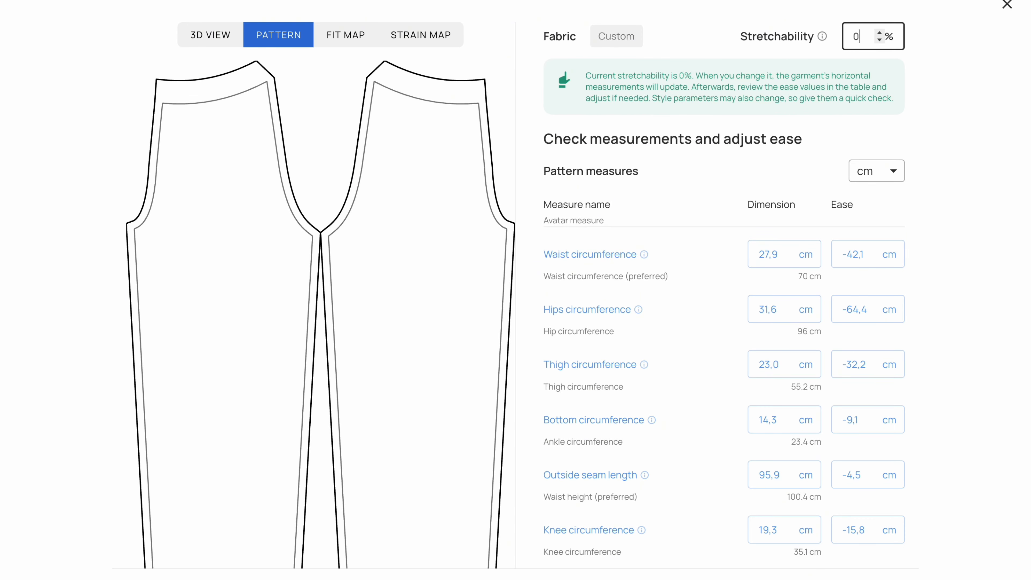
left_click(215, 37)
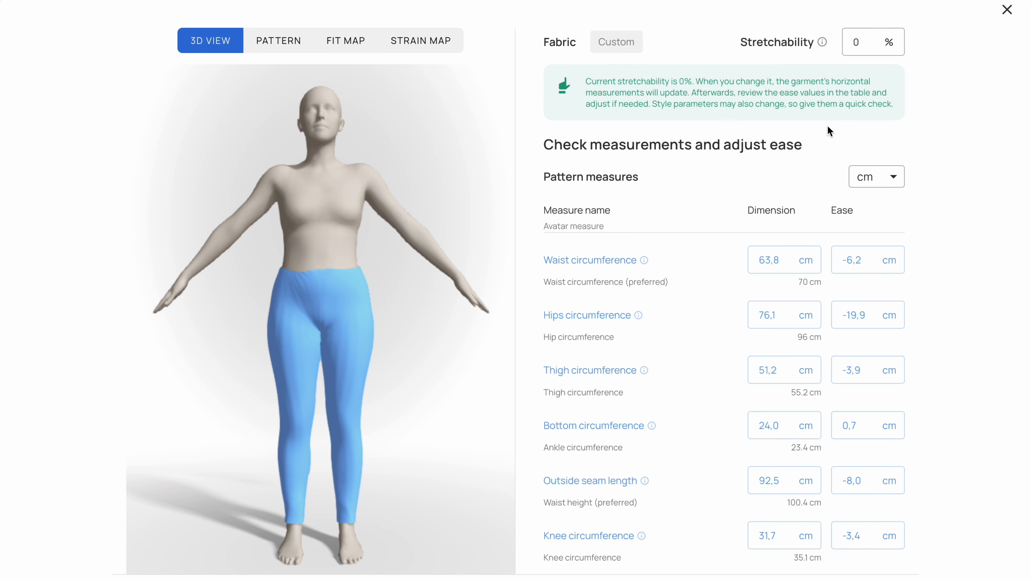
- Set the stretchability to 130% and inspect the flat pattern pieces from waist to hem
left_click(861, 42)
key("BackSpace")
type("130")
left_click(913, 72)
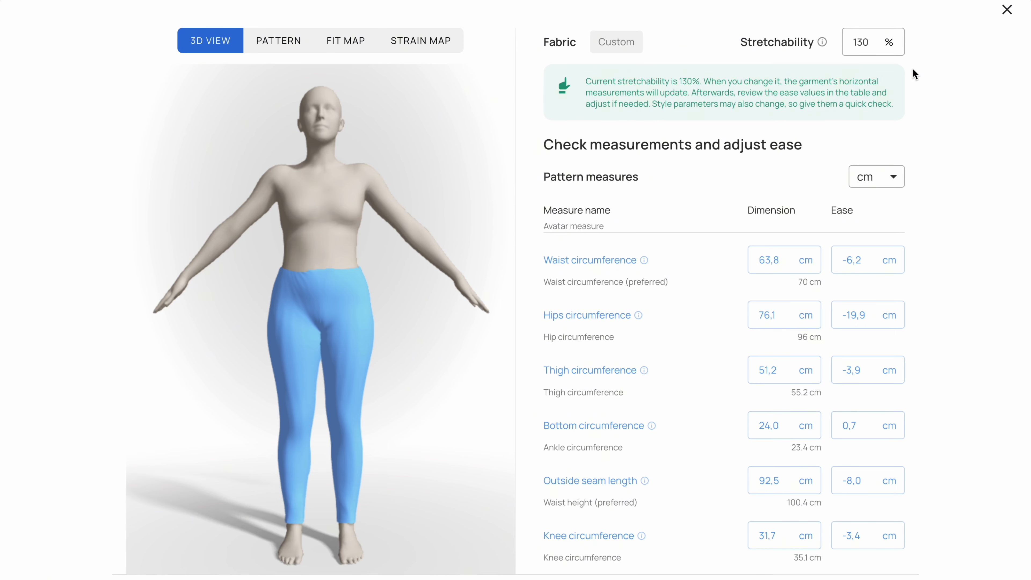
left_click(291, 41)
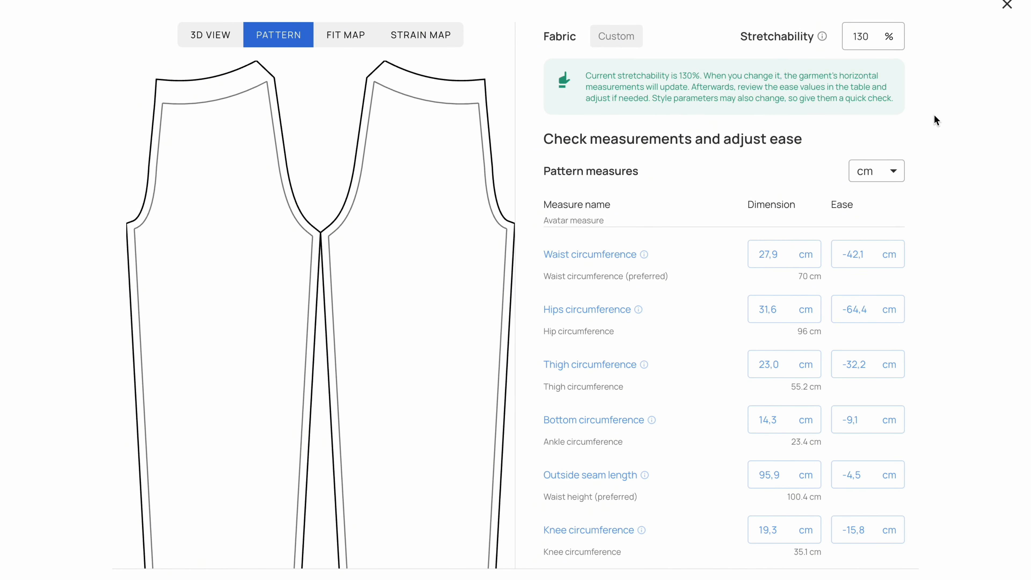
scroll(420, 359, "down", 8)
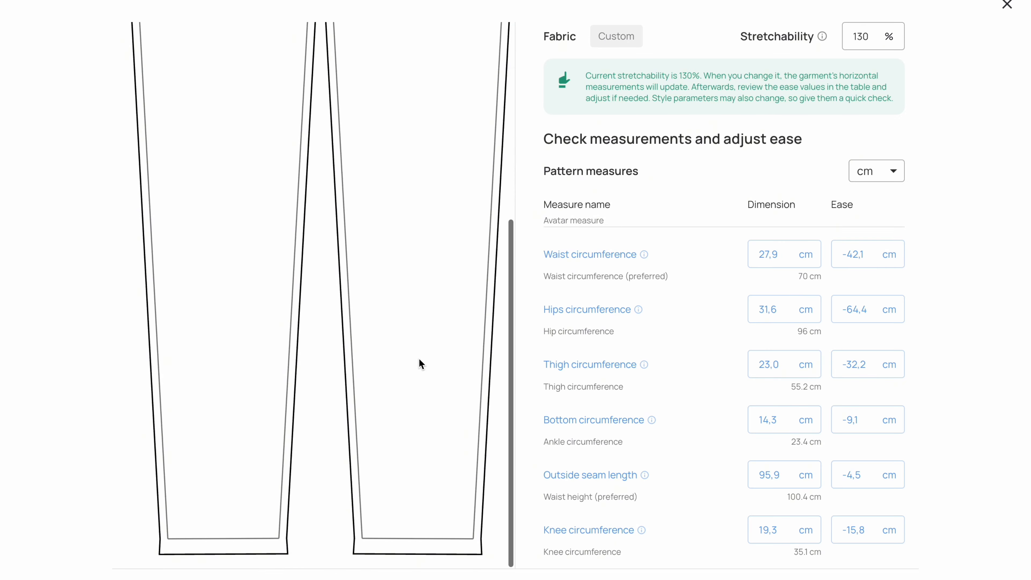
scroll(419, 358, "up", 8)
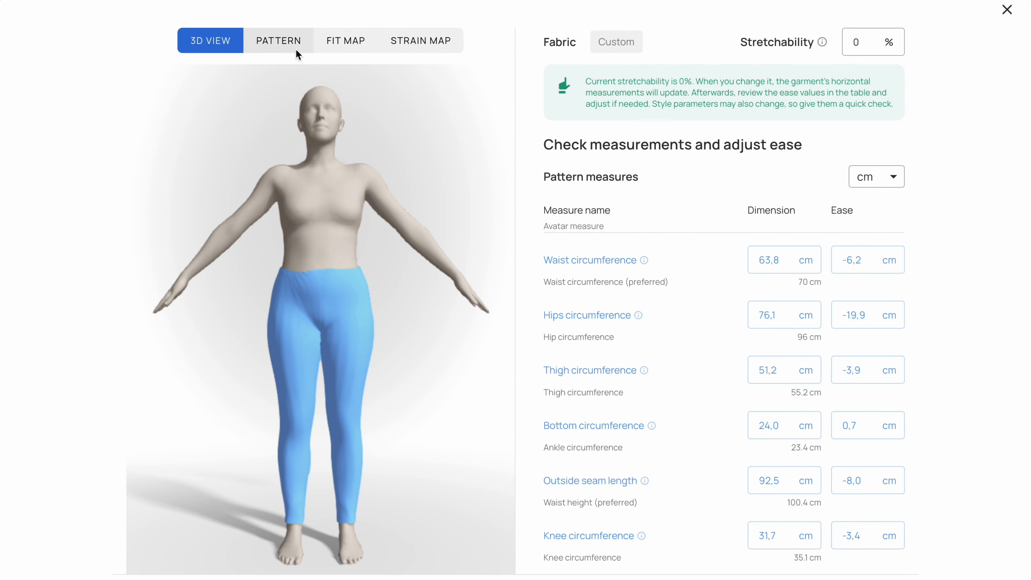
- Compare the leggings' flat pattern, fit map and strain map at 0% stretchability
left_click(295, 49)
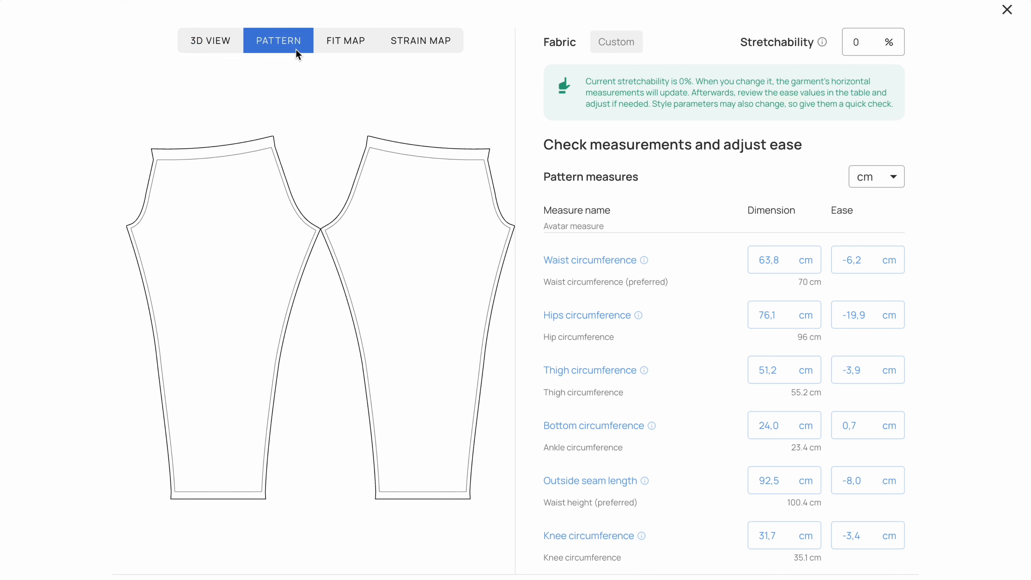
left_click(350, 55)
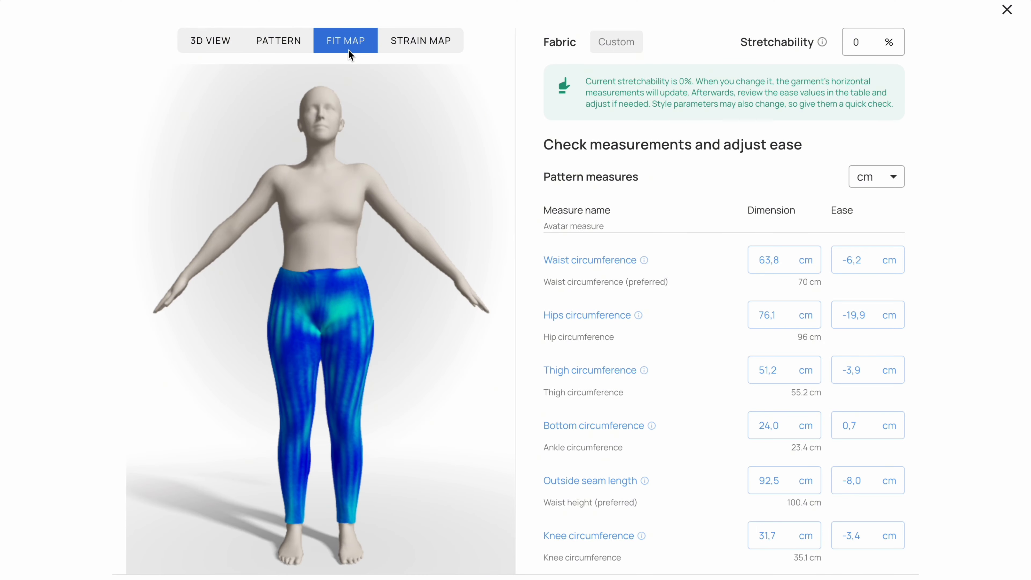
left_click(398, 49)
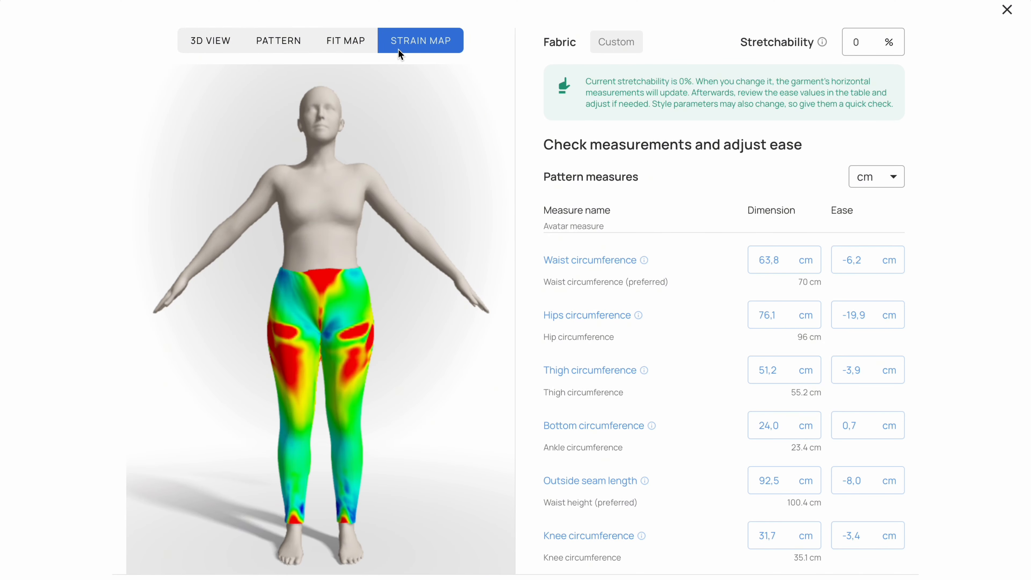
left_click(363, 45)
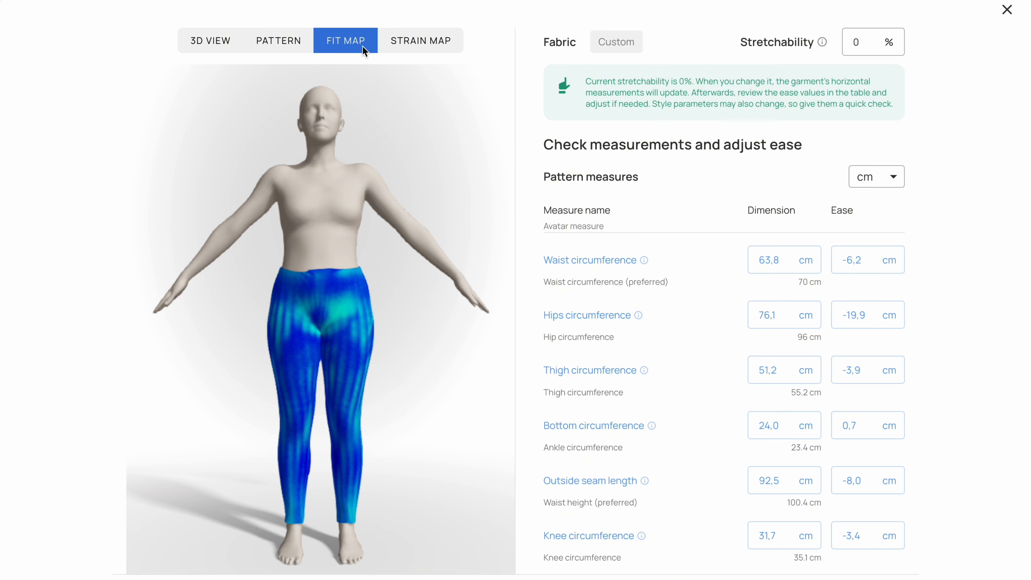
left_click(430, 46)
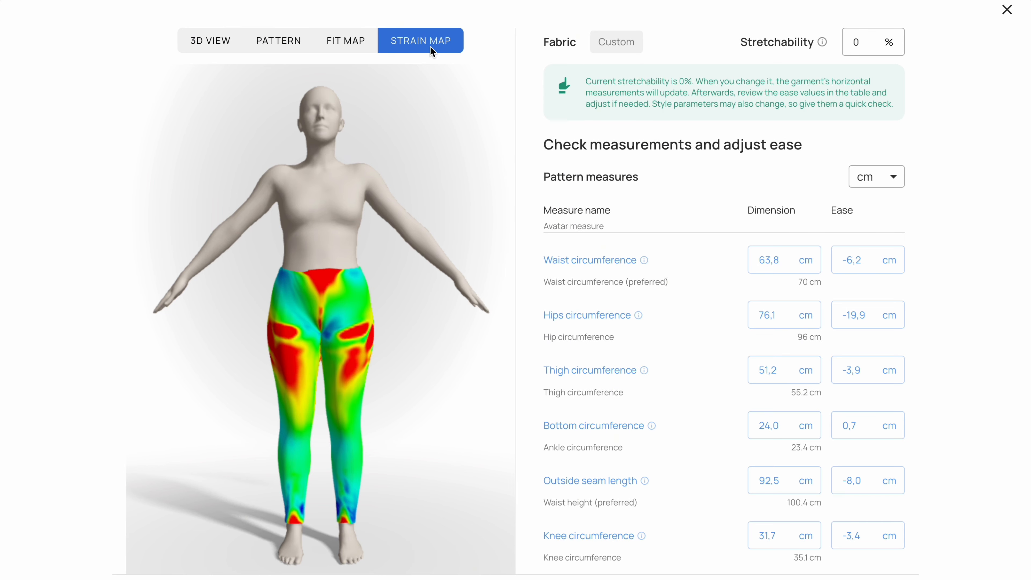
- Set the stretchability to 130% while the strain map is displayed
left_click_drag(863, 45, 847, 44)
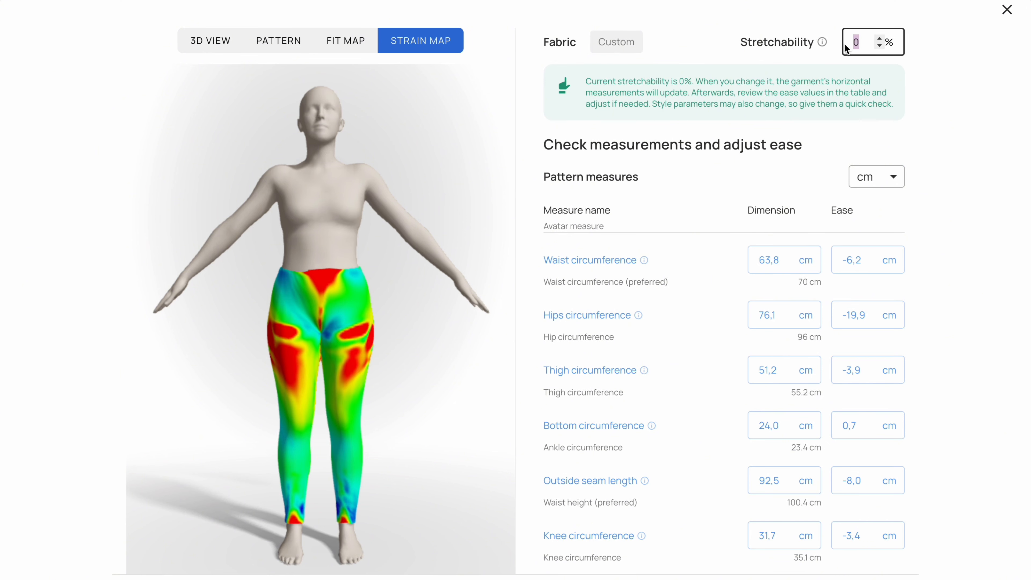
type("130")
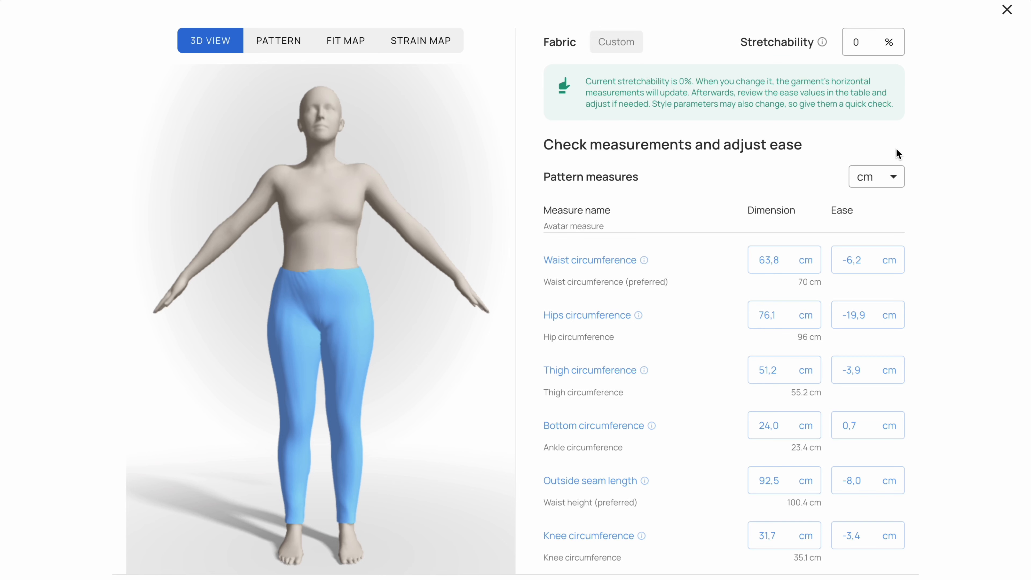
- Set the waist circumference ease to 0 cm and show the strain map
left_click(841, 257)
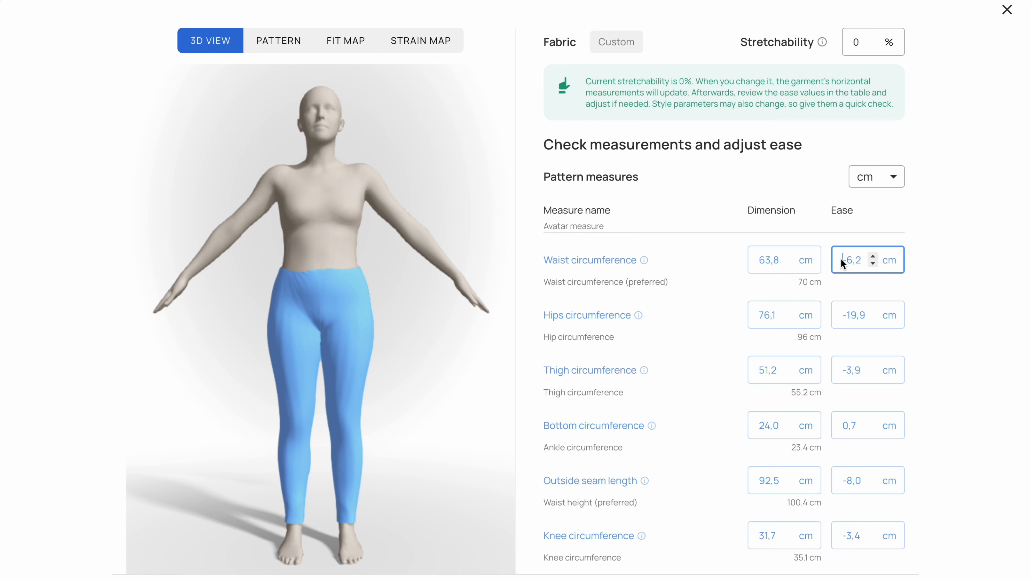
type("0")
left_click(931, 270)
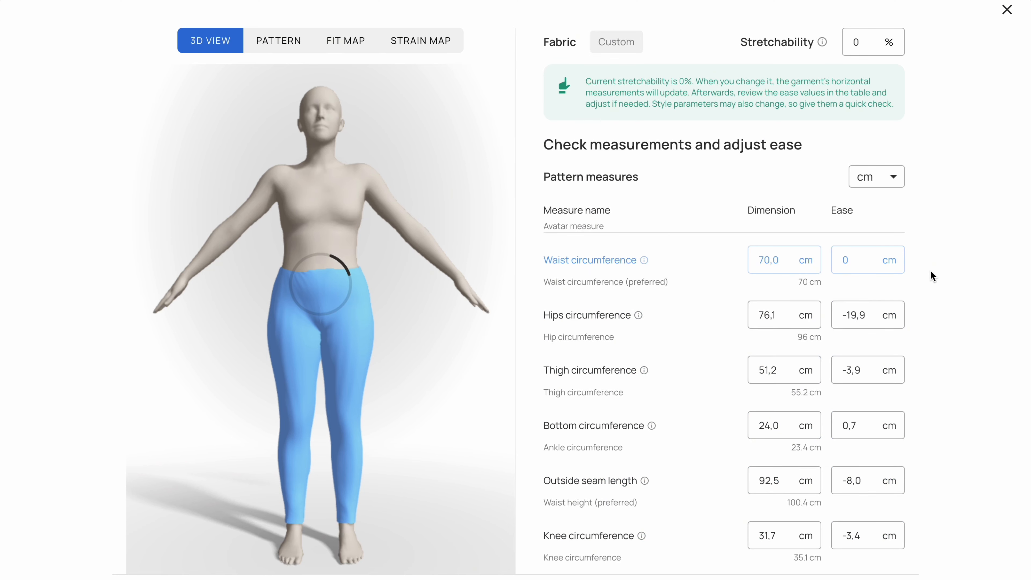
left_click(427, 47)
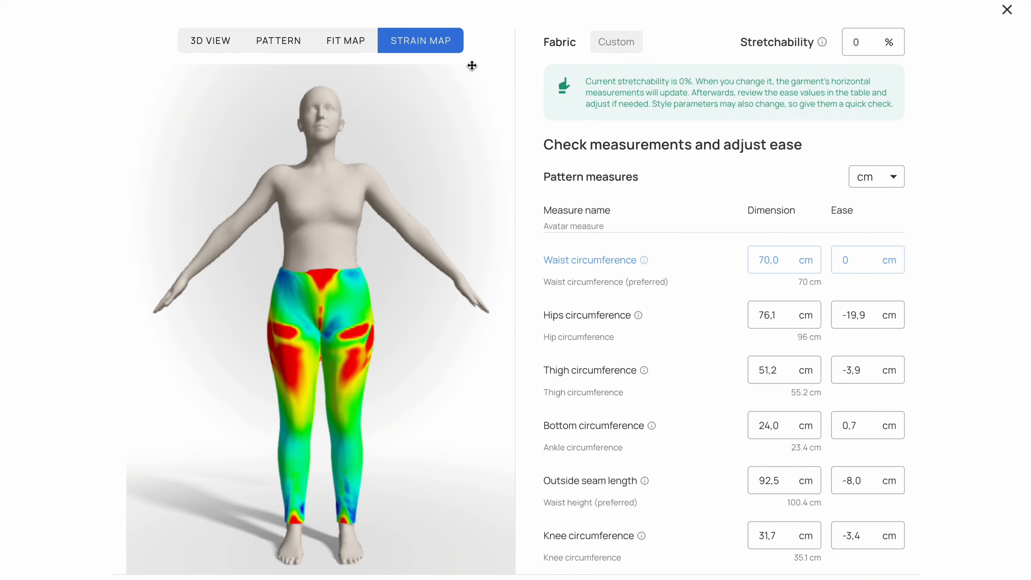
- Set the waist circumference ease to 20 cm
left_click(851, 260)
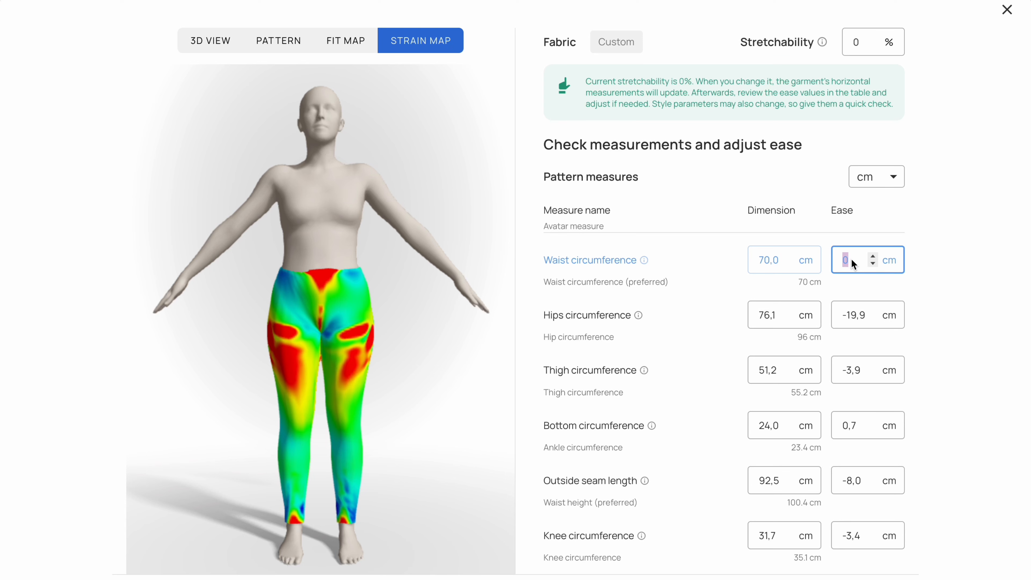
type("20")
left_click(959, 305)
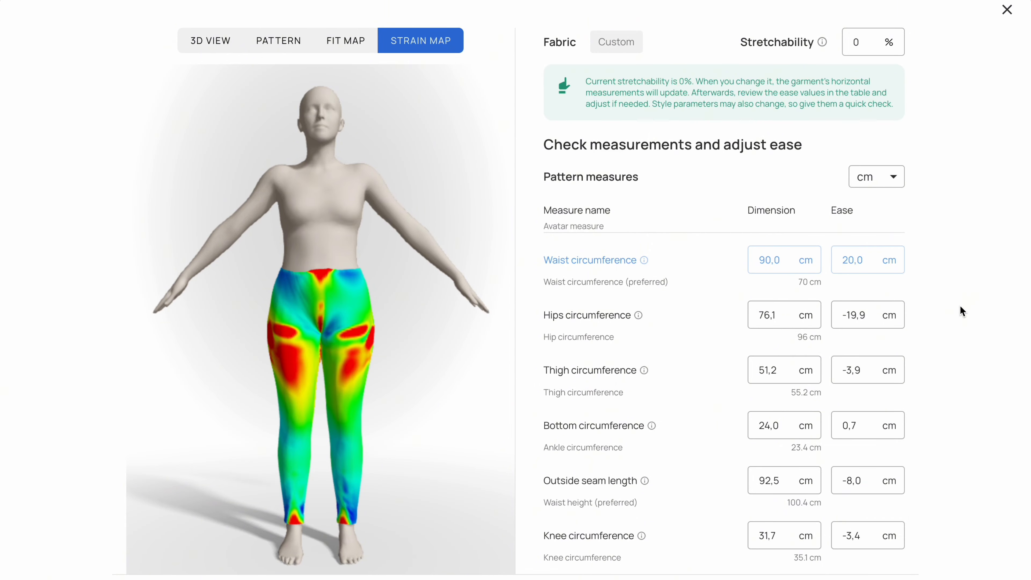
- Set the stretchability to 30% and review the full list of pattern measures
left_click(848, 43)
type("30")
left_click(941, 223)
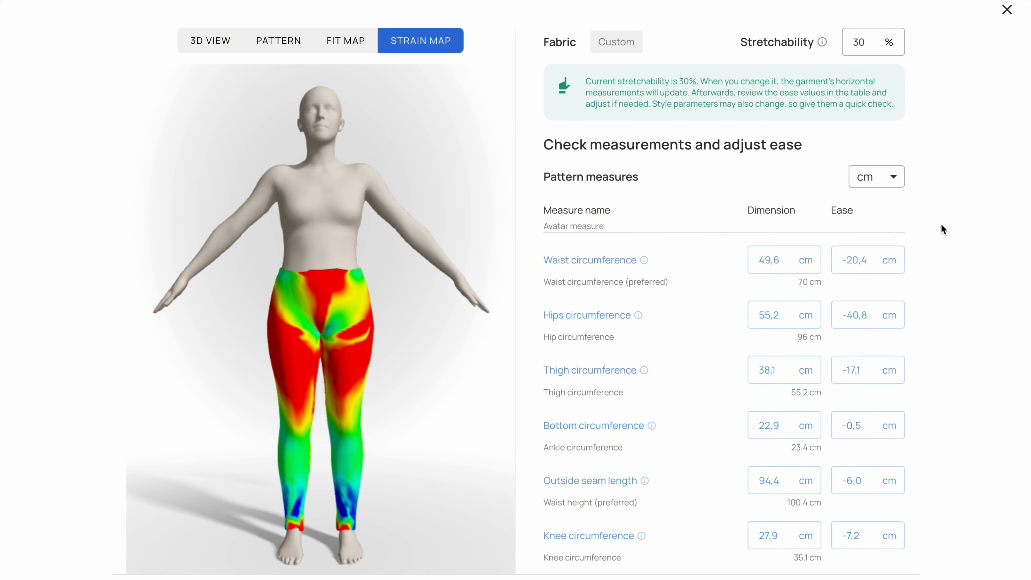
scroll(825, 376, "down", 2)
scroll(825, 376, "down", 2)
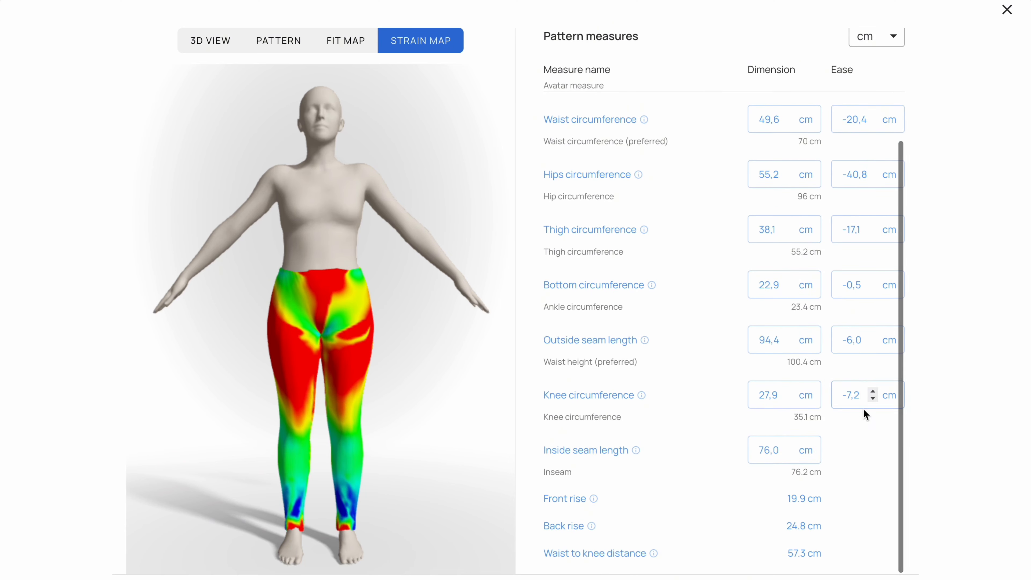
- Reset the stretchability to 0% and check the pattern measures again
scroll(869, 134, "up", 4)
double_click(848, 47)
type("0")
scroll(868, 203, "down", 2)
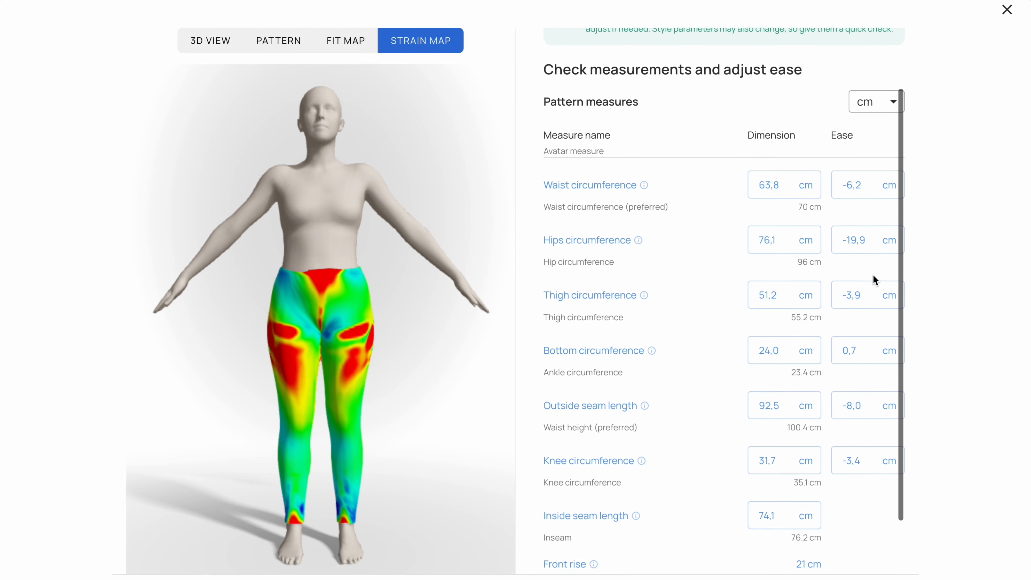
scroll(875, 499, "up", 2)
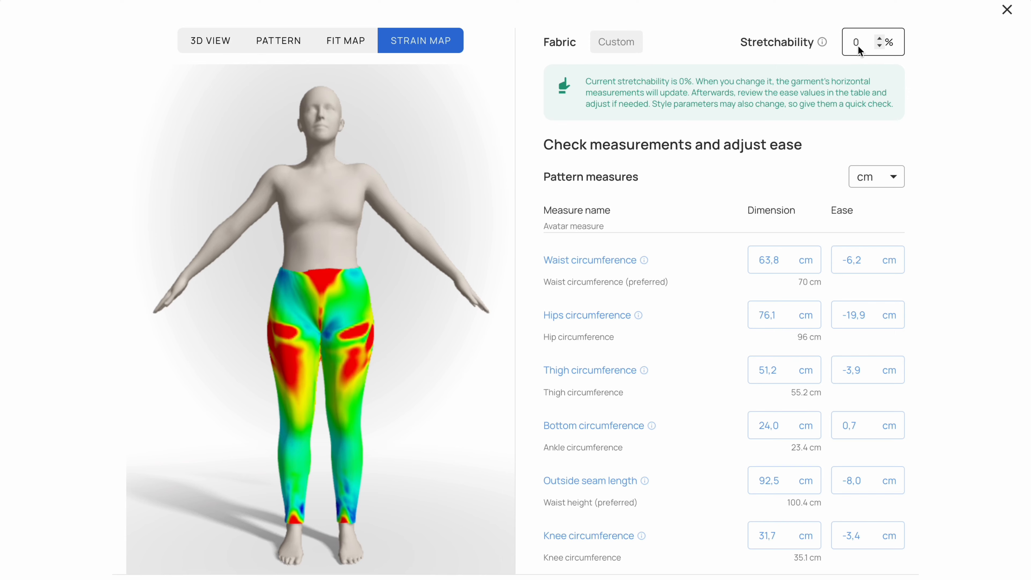
- Set the knee circumference ease to 15 cm and view the leggings in 3D
scroll(861, 344, "down", 4)
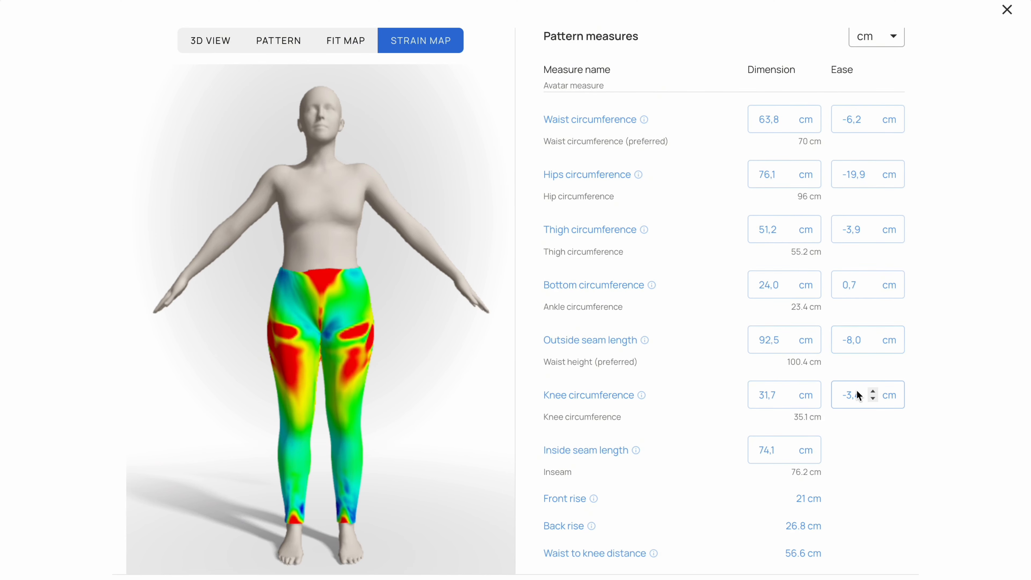
left_click(848, 396)
type("15")
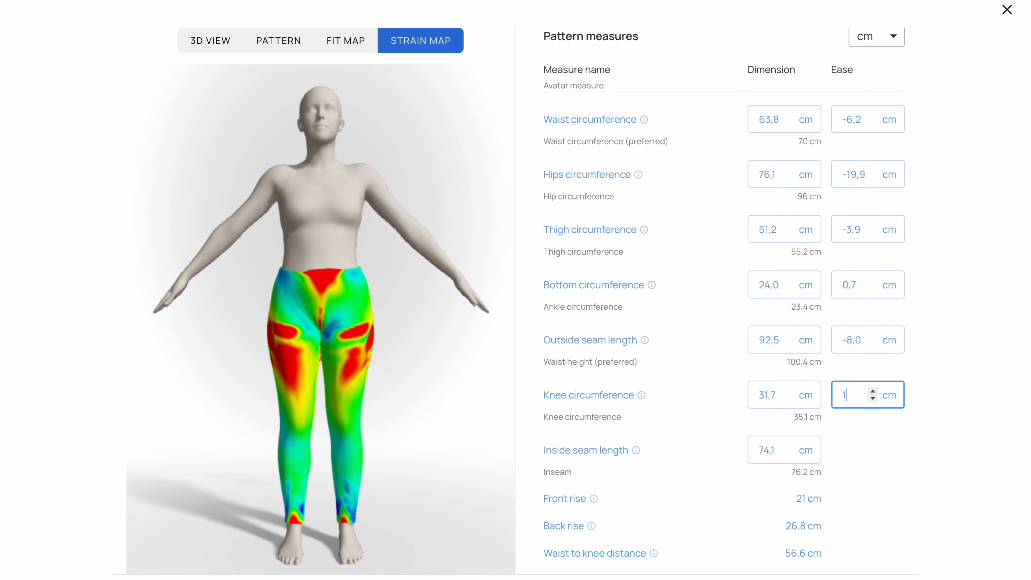
key("Return")
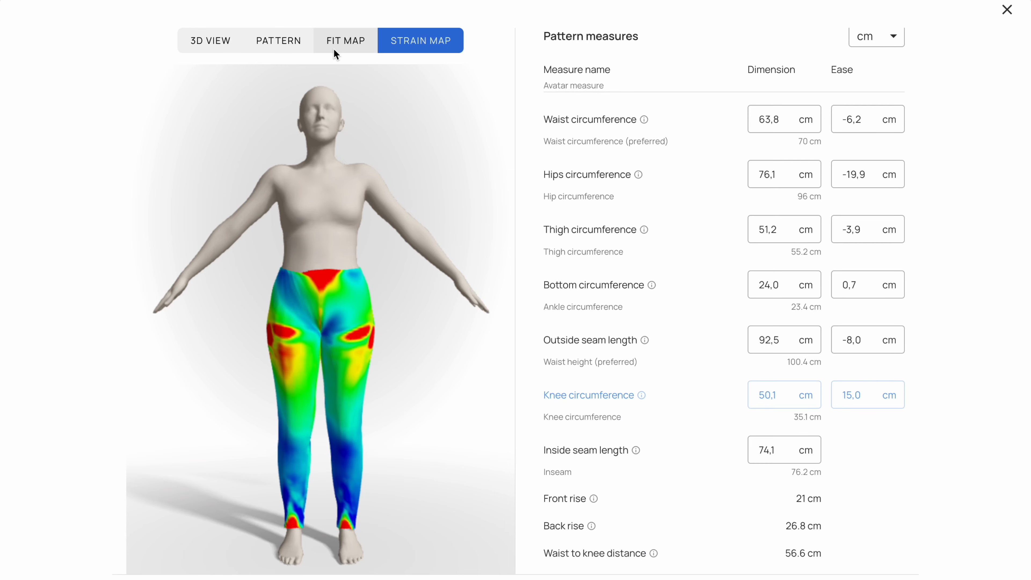
left_click(334, 48)
left_click(214, 37)
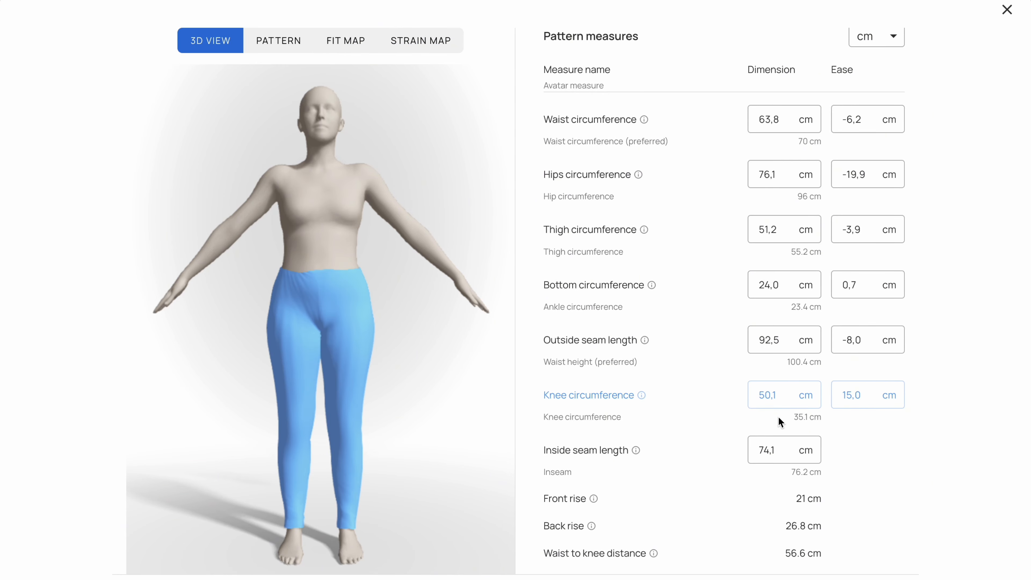
- Set the bottom circumference ease to 30 cm
scroll(779, 417, "up", 2)
left_click(838, 352)
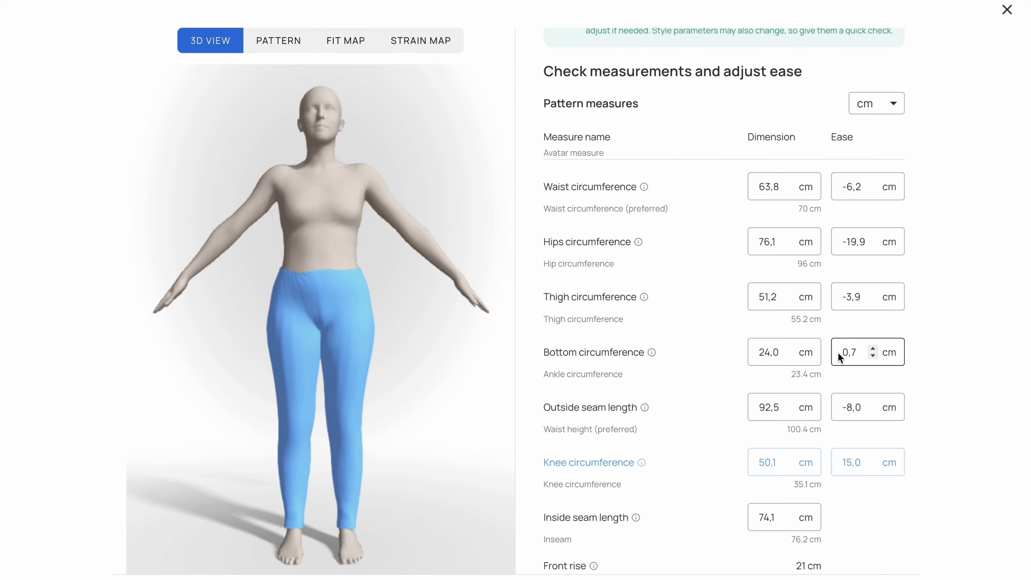
type("30")
key("Return")
left_click(881, 507)
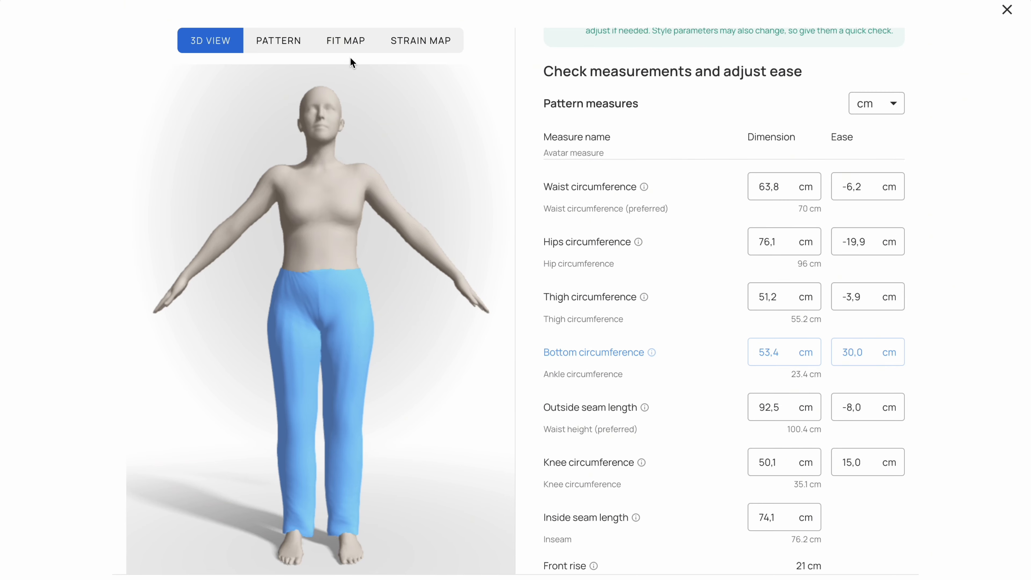
- Examine the widened legs in the flat pattern, fit map, strain map and 3D view
left_click(288, 33)
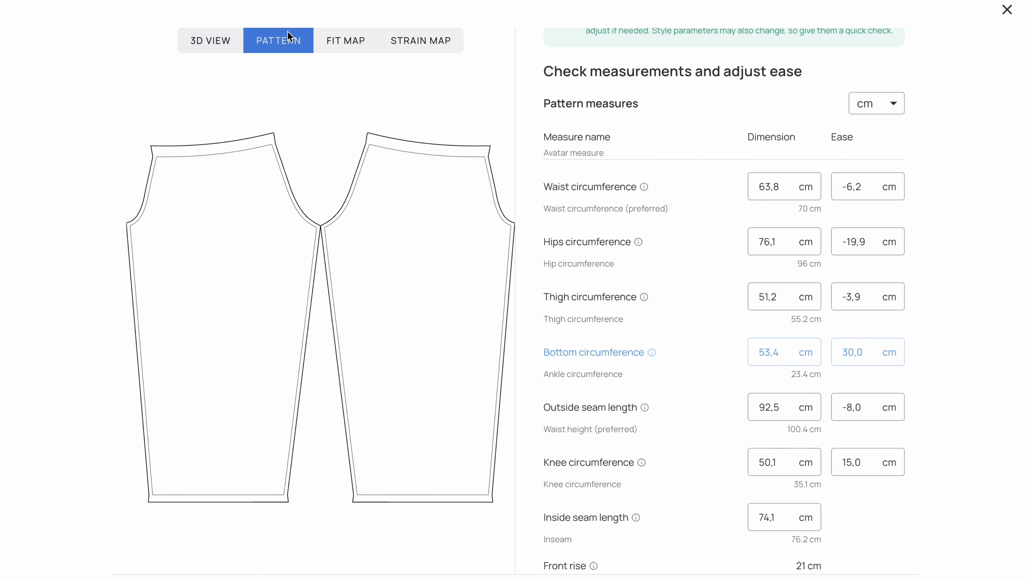
left_click(346, 42)
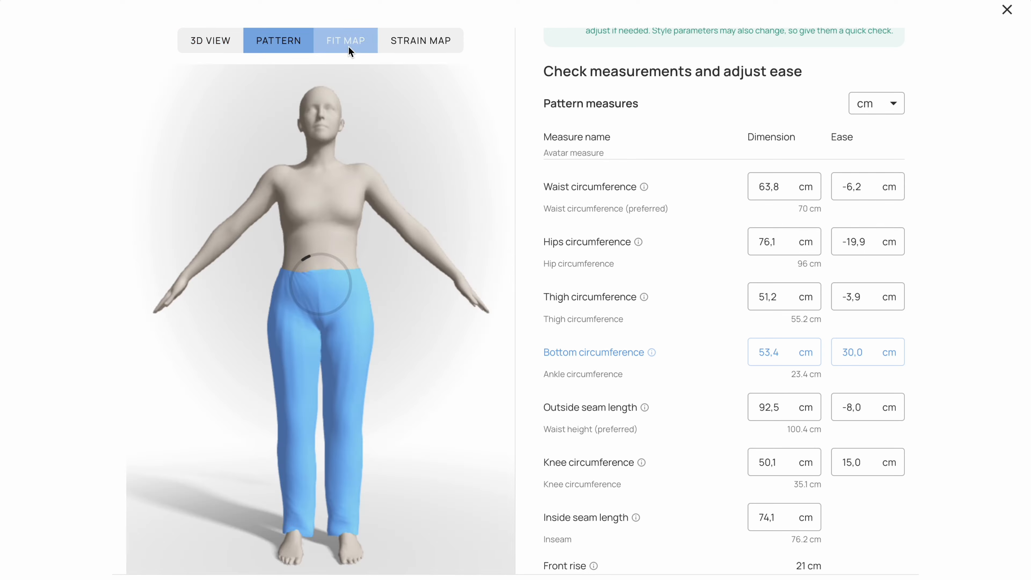
left_click(399, 42)
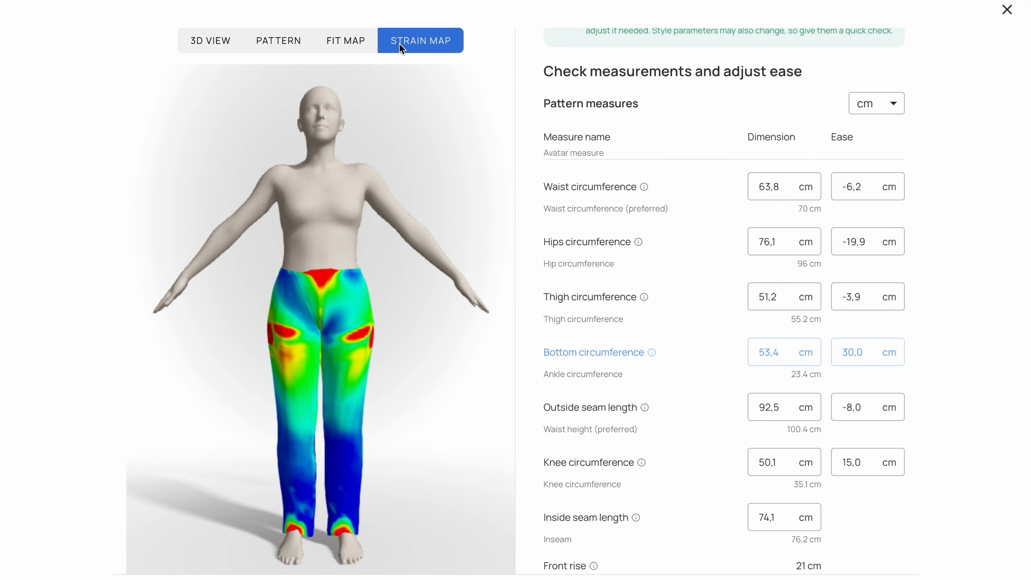
left_click(220, 34)
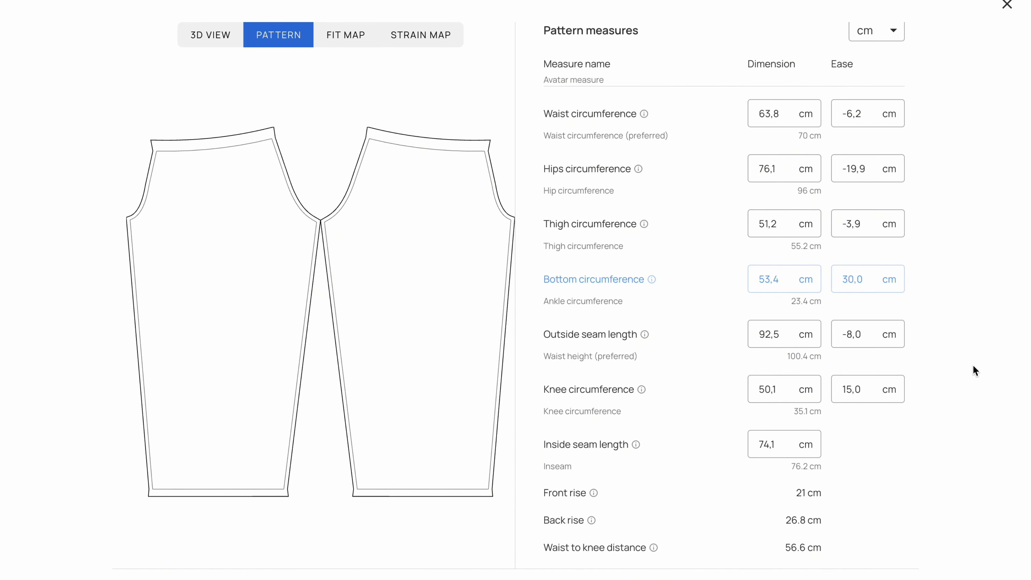
left_click(224, 45)
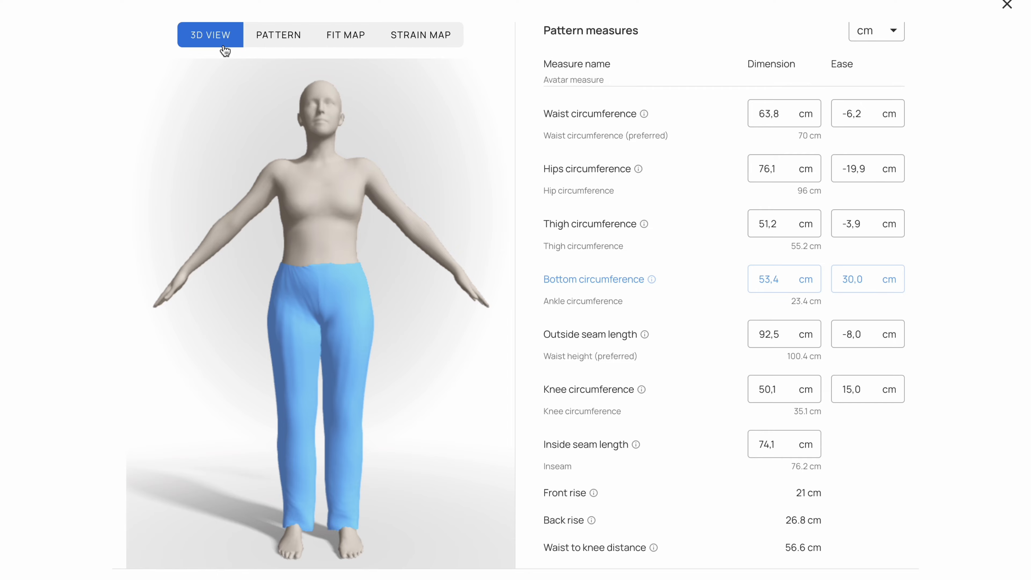